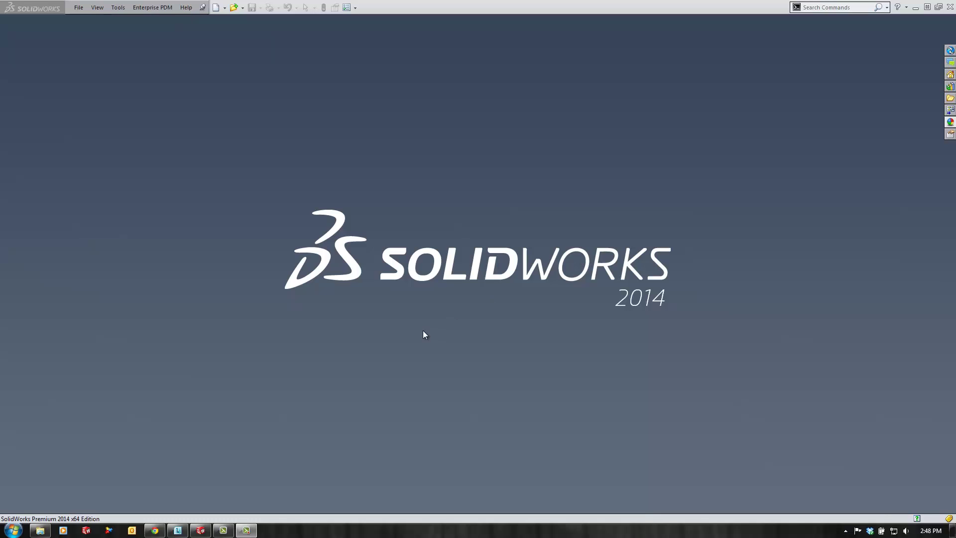
Drag Glasses.IGS from the Design Work folder into SolidWorks to open it as a part.
left_click(201, 530)
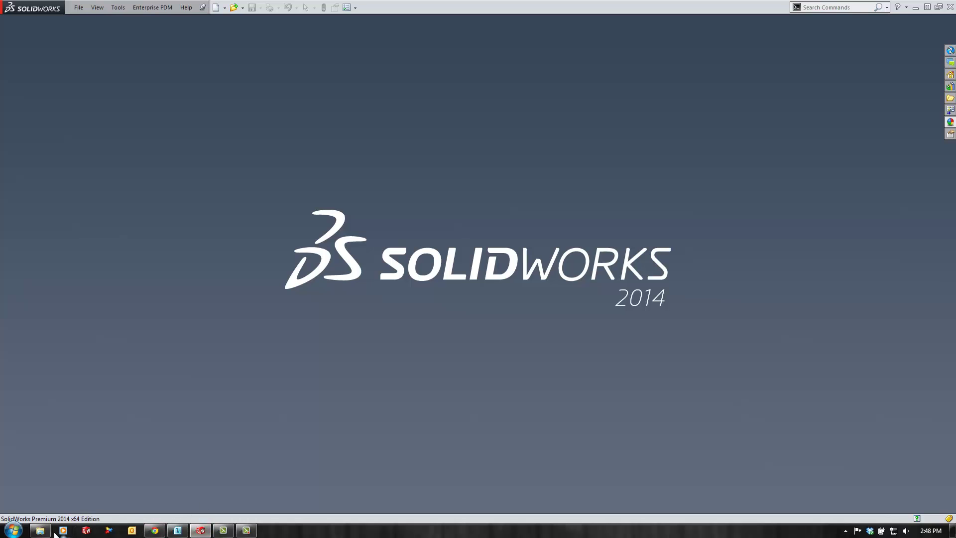
left_click(47, 531)
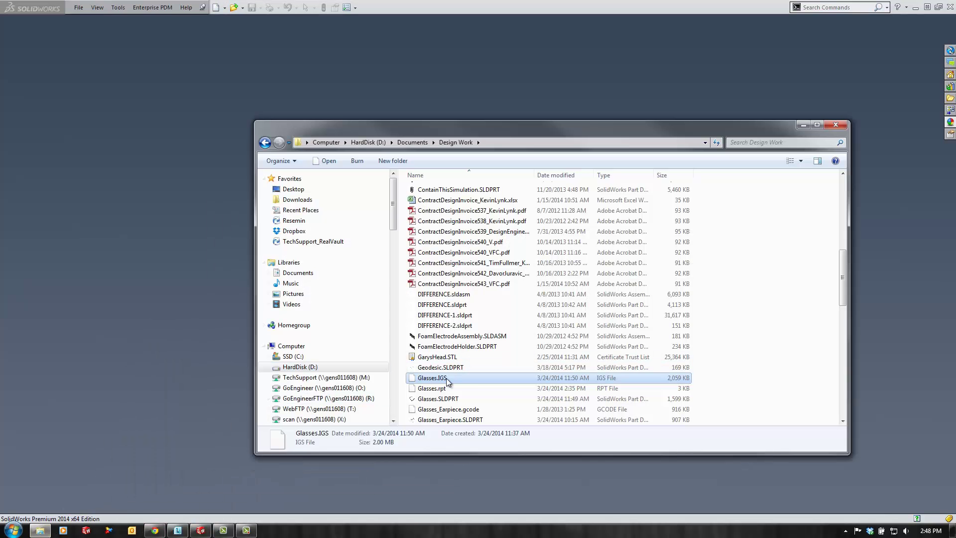
left_click_drag(445, 383, 209, 276)
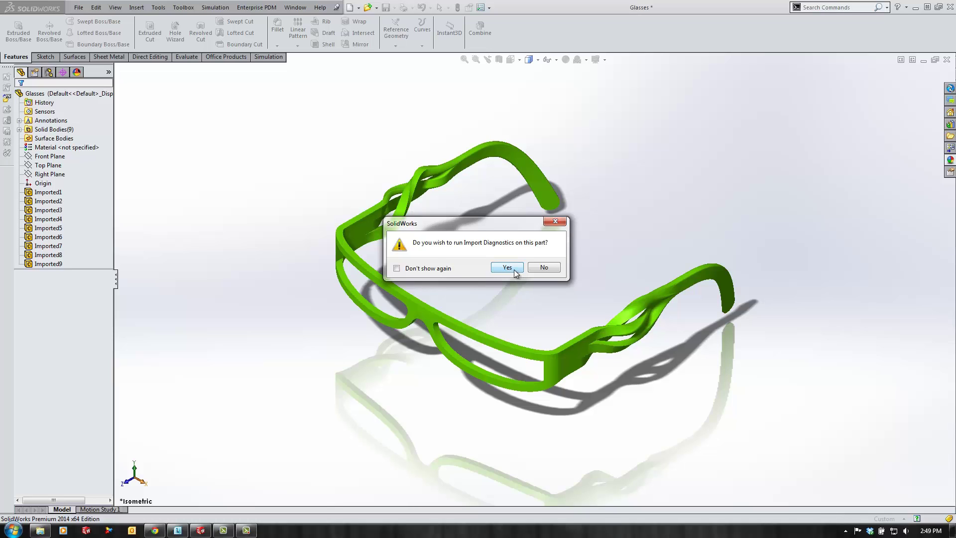
Run Import Diagnostics, heal all four faulty faces, and decline FeatureWorks recognition.
left_click(513, 270)
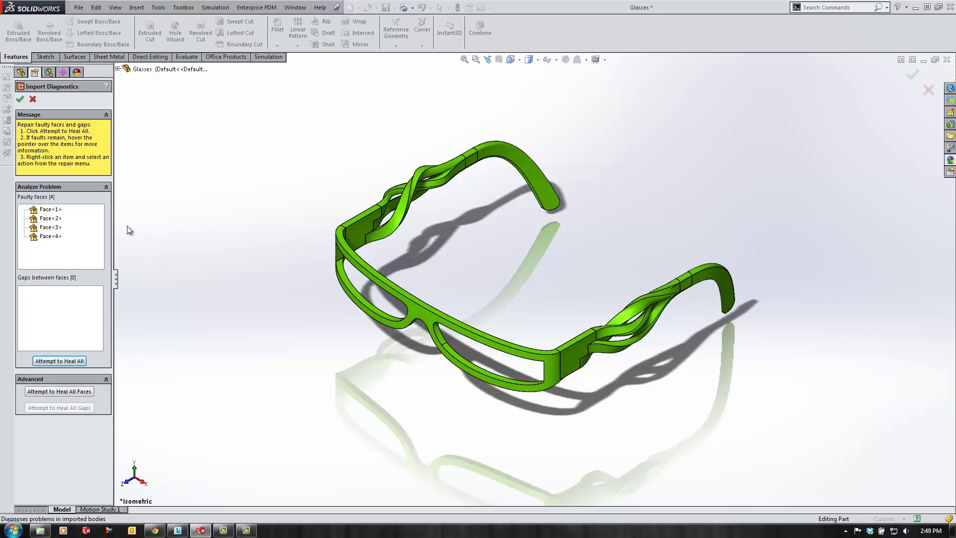
left_click(71, 357)
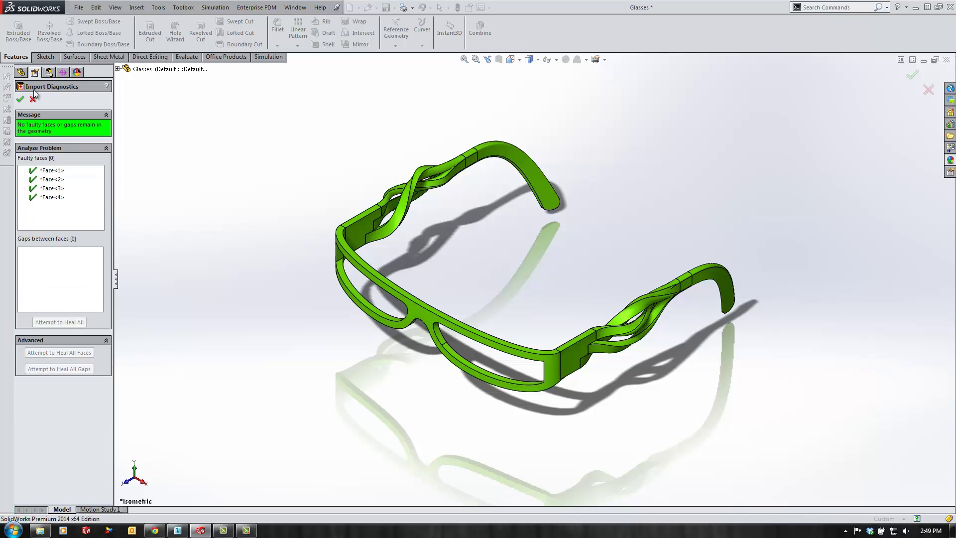
left_click(20, 100)
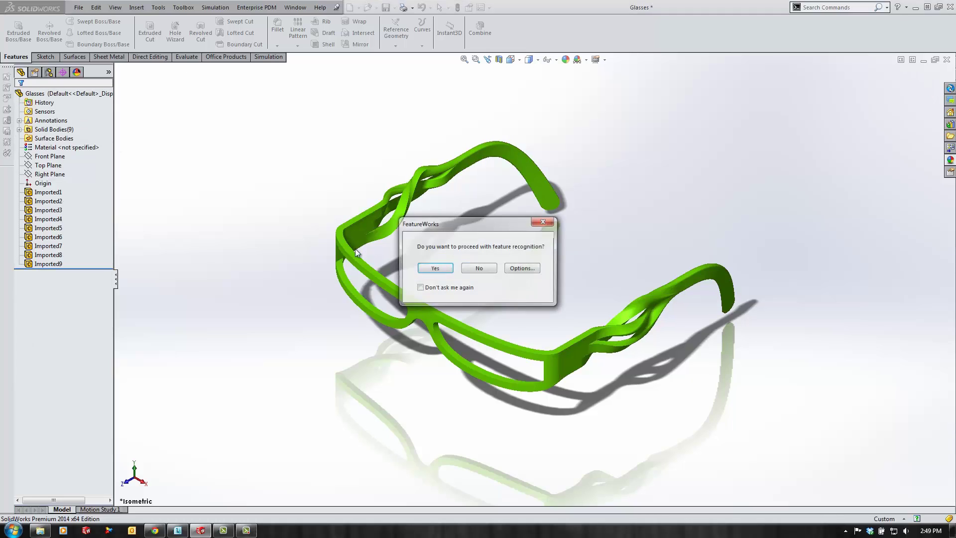
left_click(479, 269)
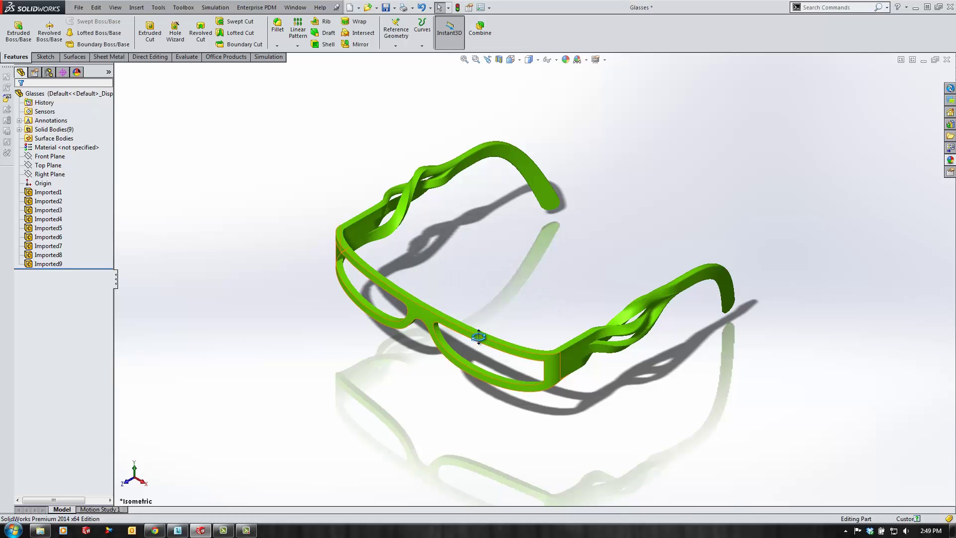
Turn the glasses to an angled front-top isometric view and open the Reference Geometry list.
middle_click_drag(480, 334, 525, 190)
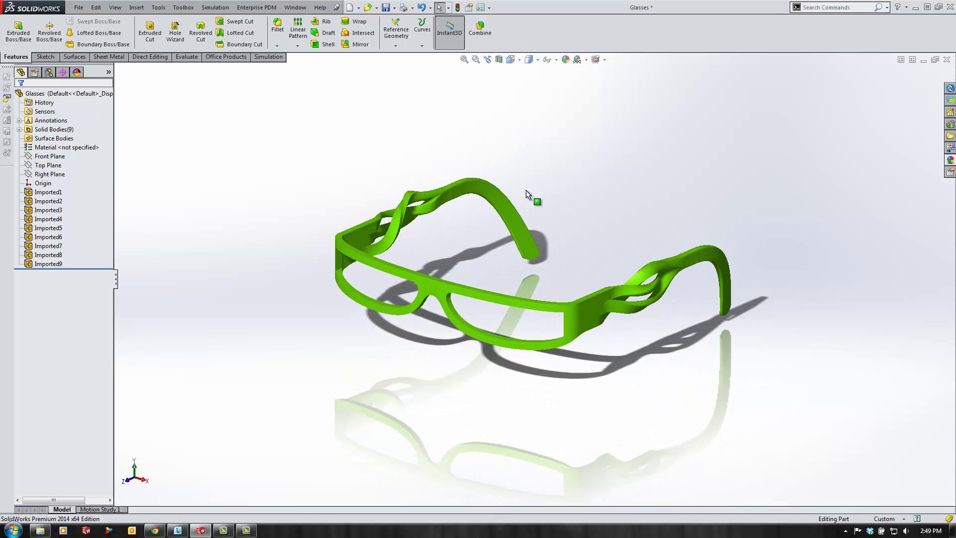
left_click(548, 63)
left_click(511, 60)
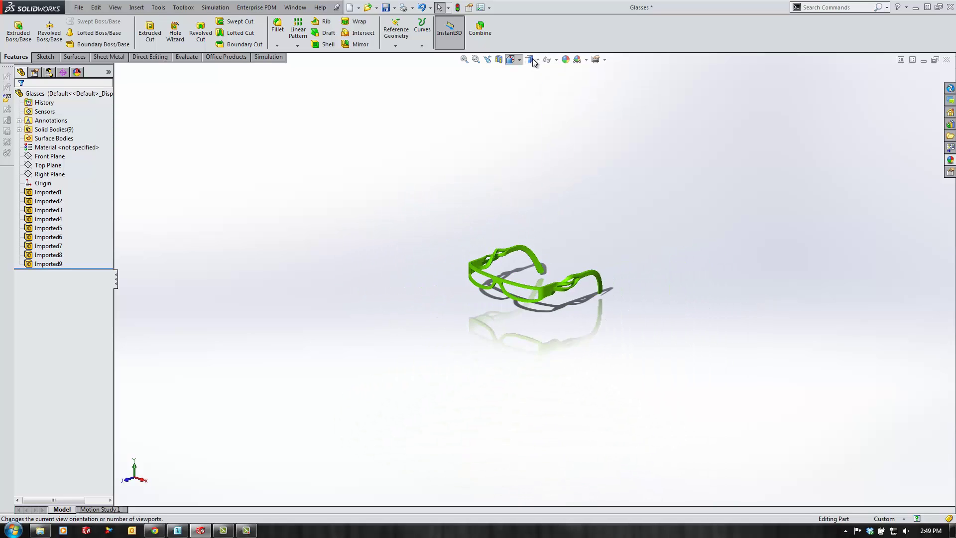
left_click(509, 178)
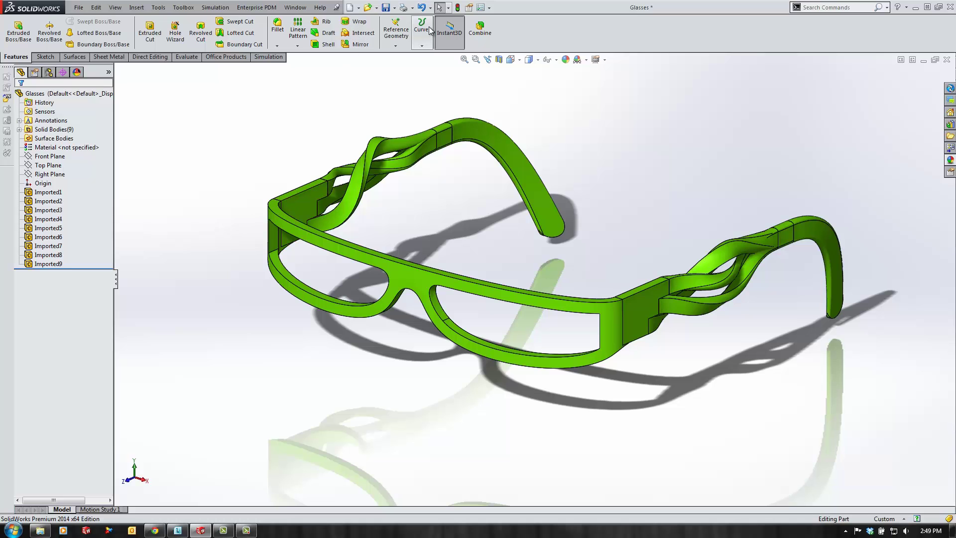
left_click(395, 31)
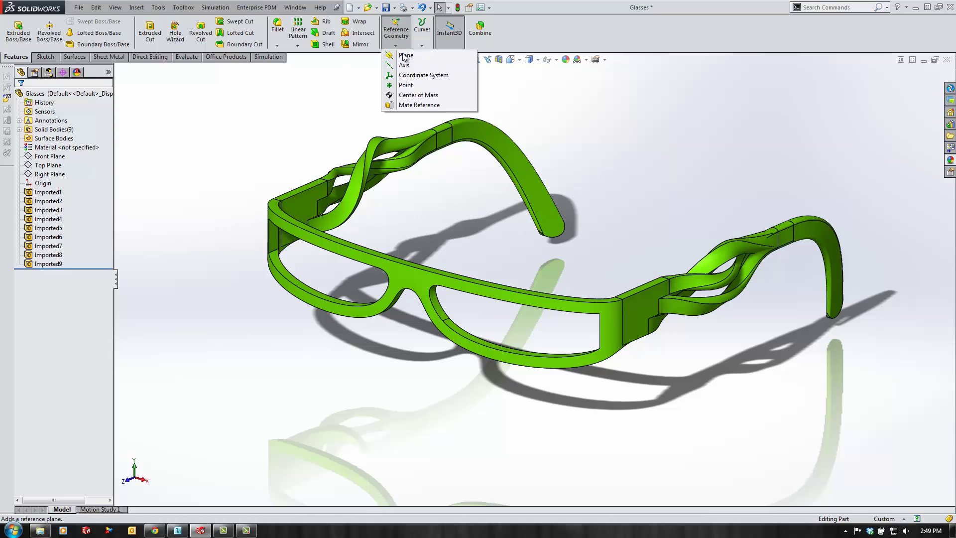
Create Plane1 as a mid plane between the front frame's two outer end faces.
left_click(404, 55)
left_click(303, 208)
middle_click_drag(303, 208, 725, 211)
left_click(802, 206)
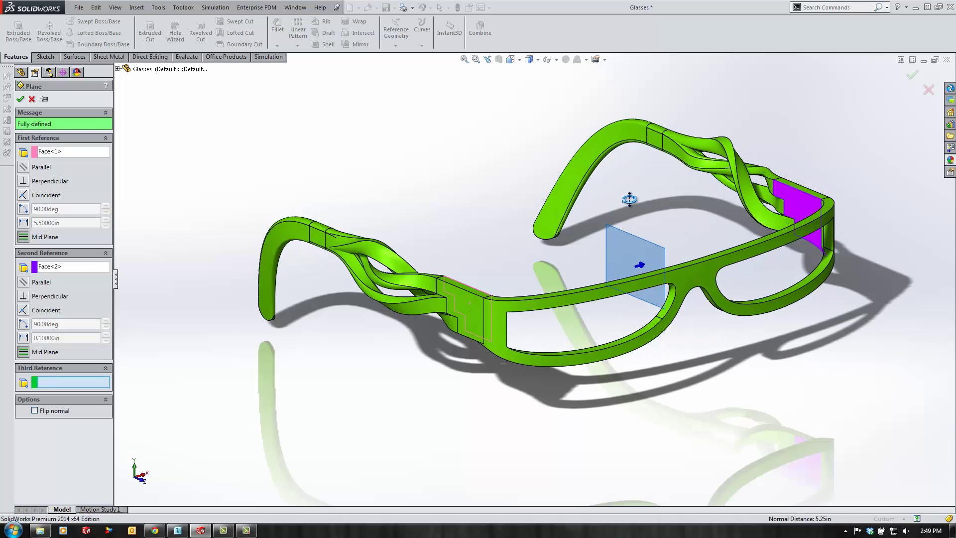
key("ctrl+1")
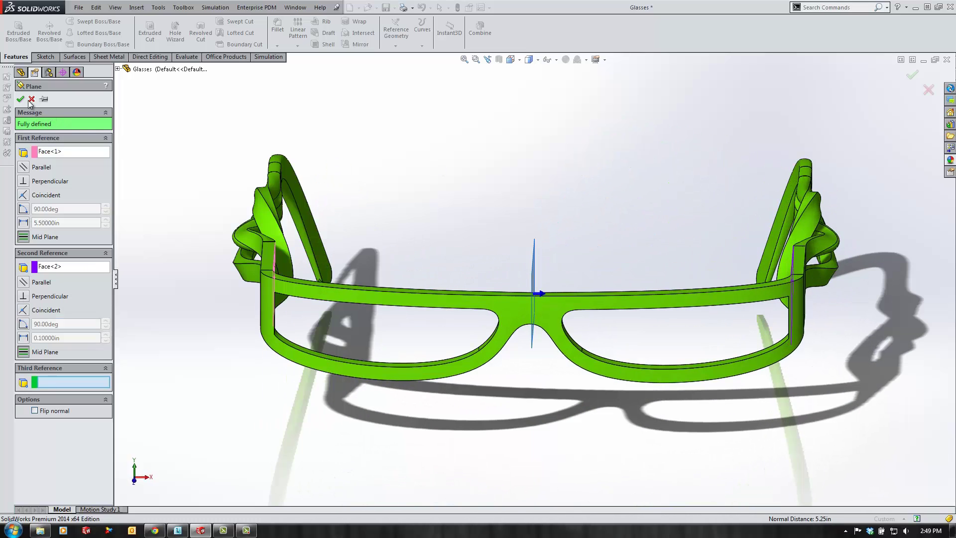
left_click(21, 99)
middle_click_drag(342, 149, 406, 214)
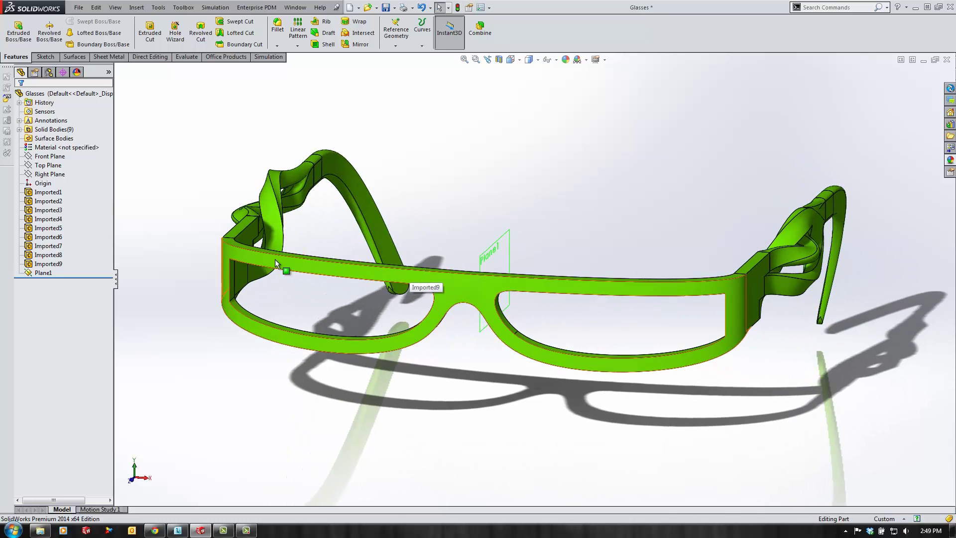
Orient the view normal to the Front Plane and start inserting a sketch block.
left_click(52, 156)
left_click(65, 140)
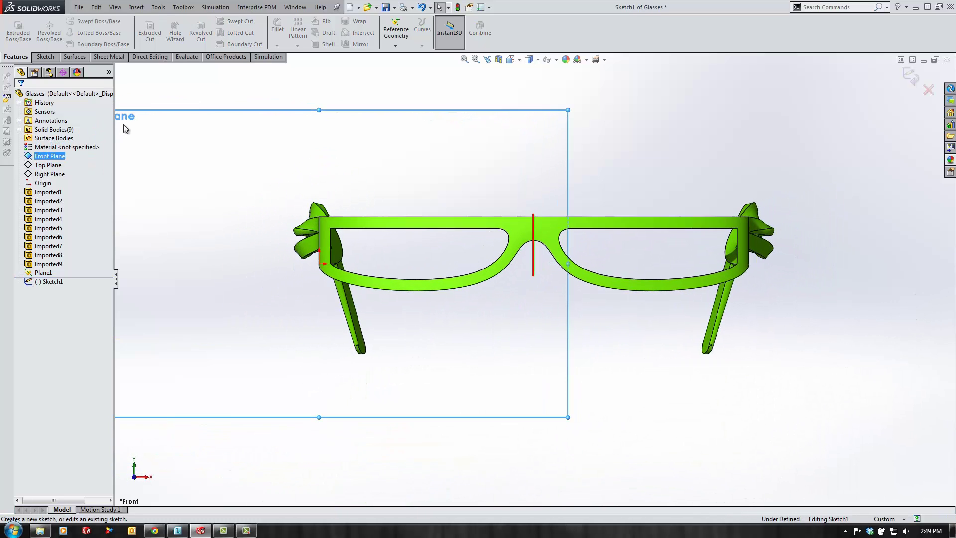
left_click(158, 8)
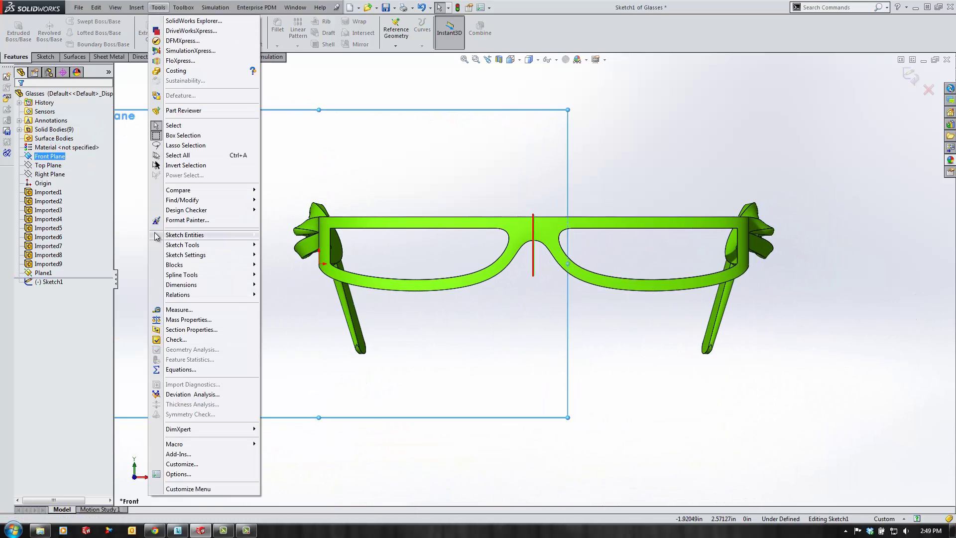
mouse_move(195, 266)
left_click(286, 287)
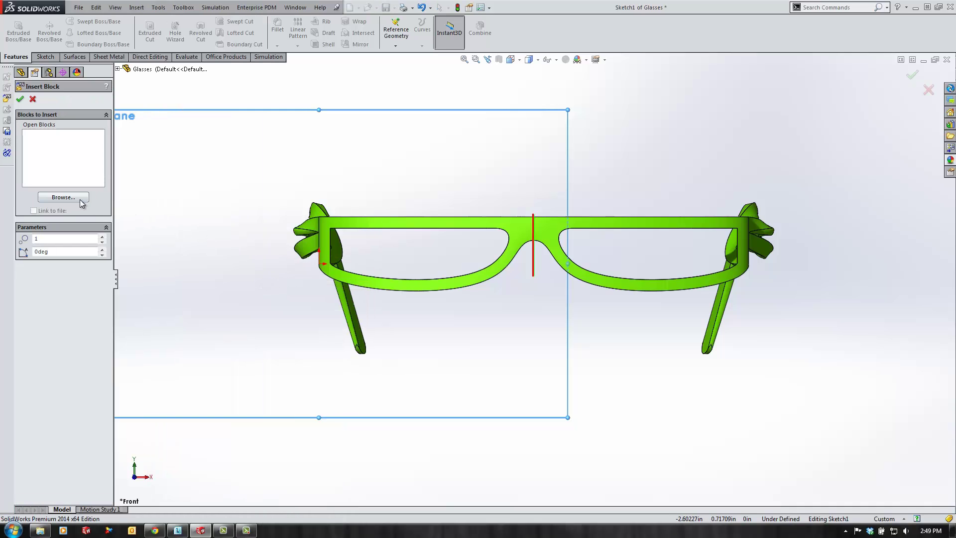
Load the GoLogoCube2.SLDBLK block from D:\Documents\Design Work.
left_click(63, 197)
double_click(496, 133)
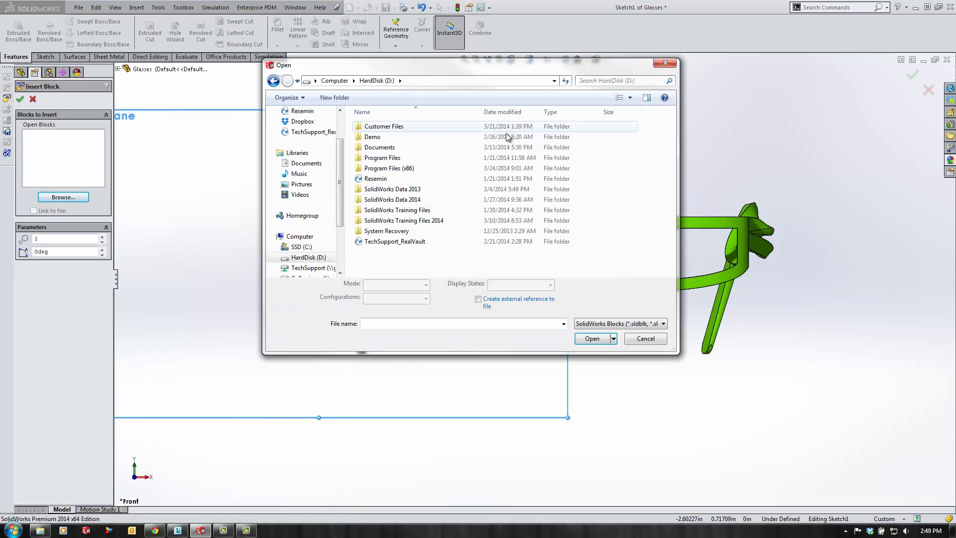
double_click(378, 148)
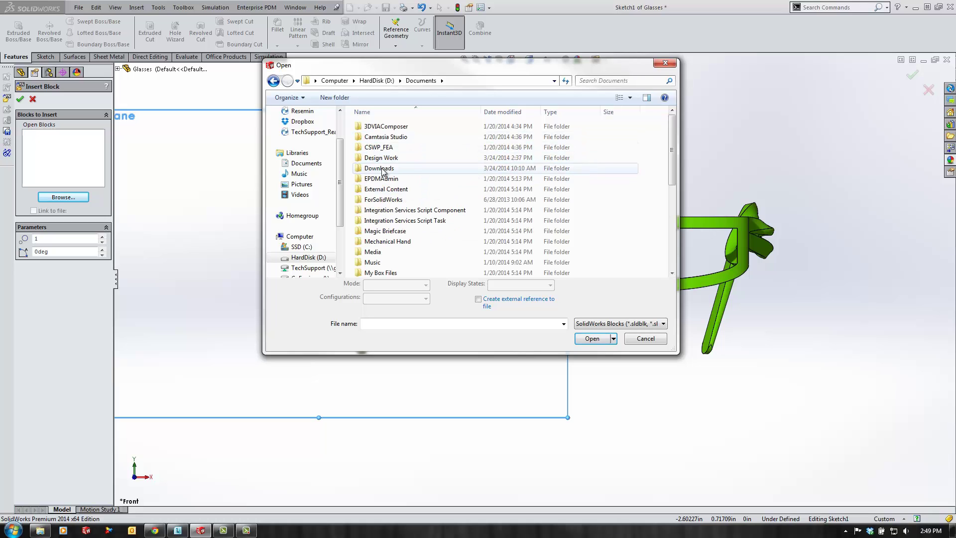
double_click(424, 157)
scroll(427, 198, "down", 5)
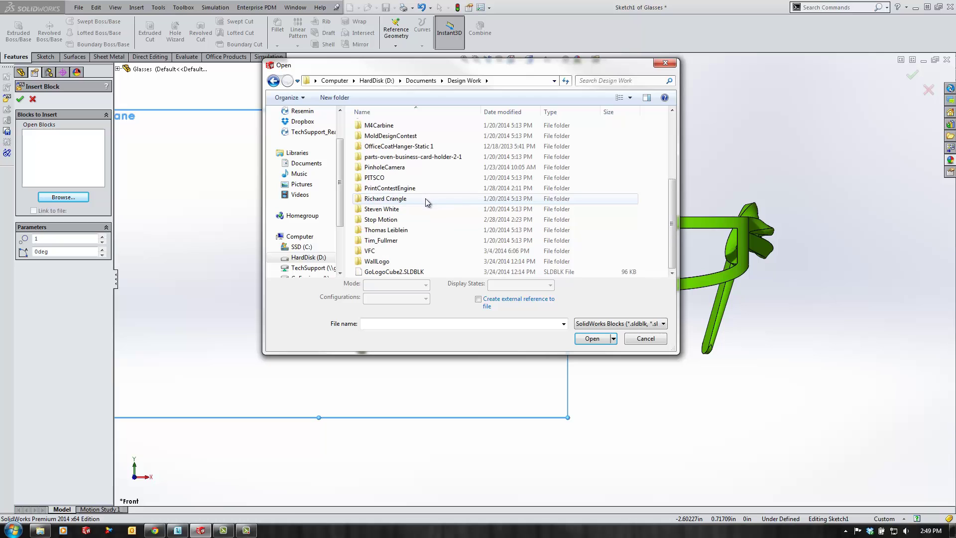
left_click(390, 272)
left_click(592, 339)
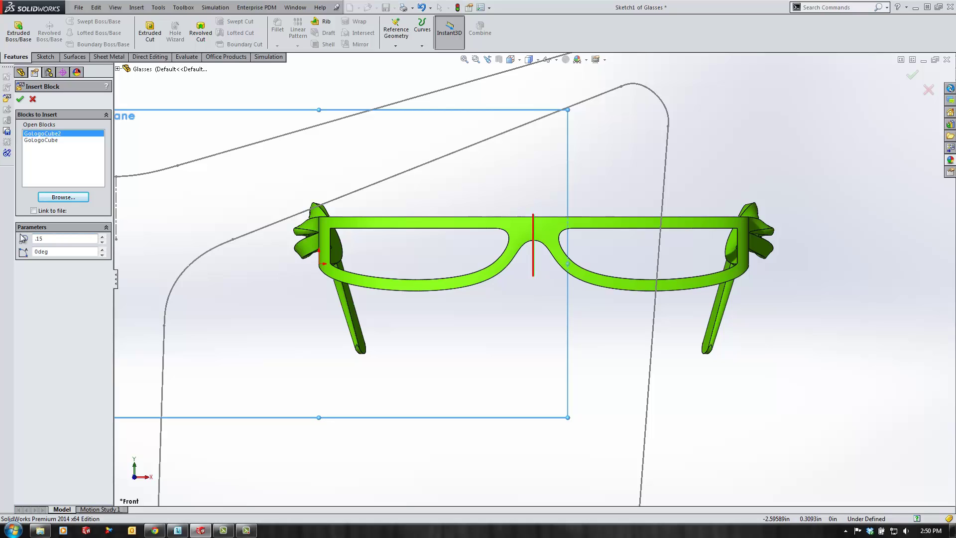
Scale the logo block to 0.02 and place it on the glasses' bridge.
key("Return")
scroll(534, 231, "down", 5)
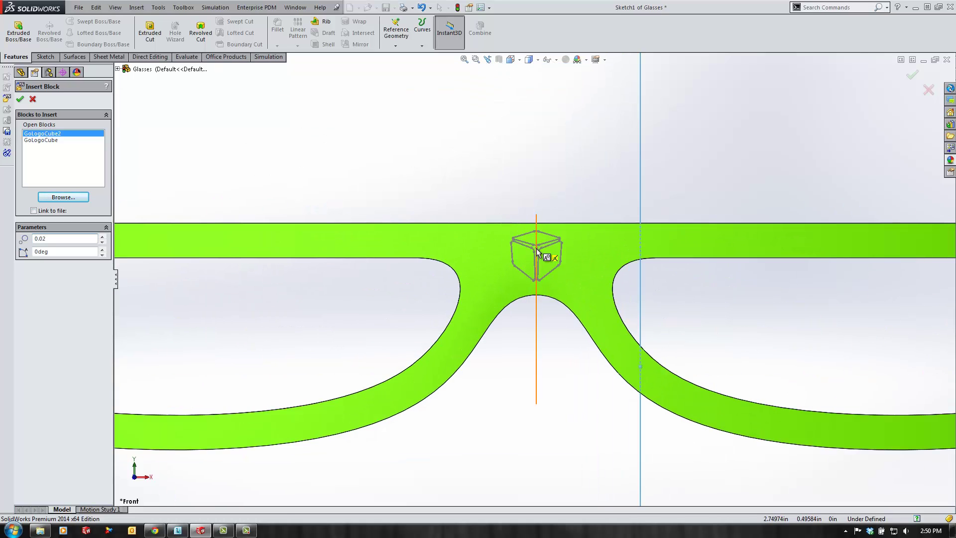
left_click(536, 255)
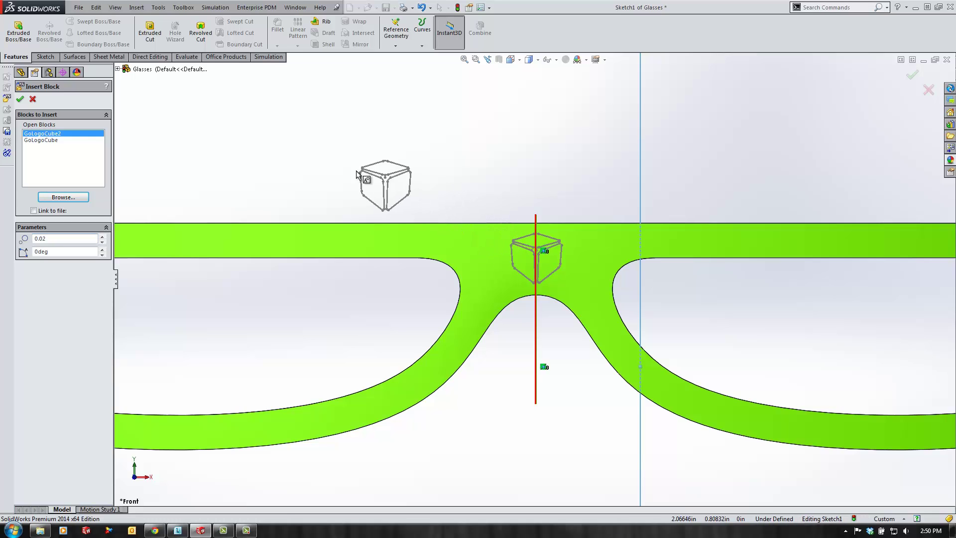
left_click(20, 99)
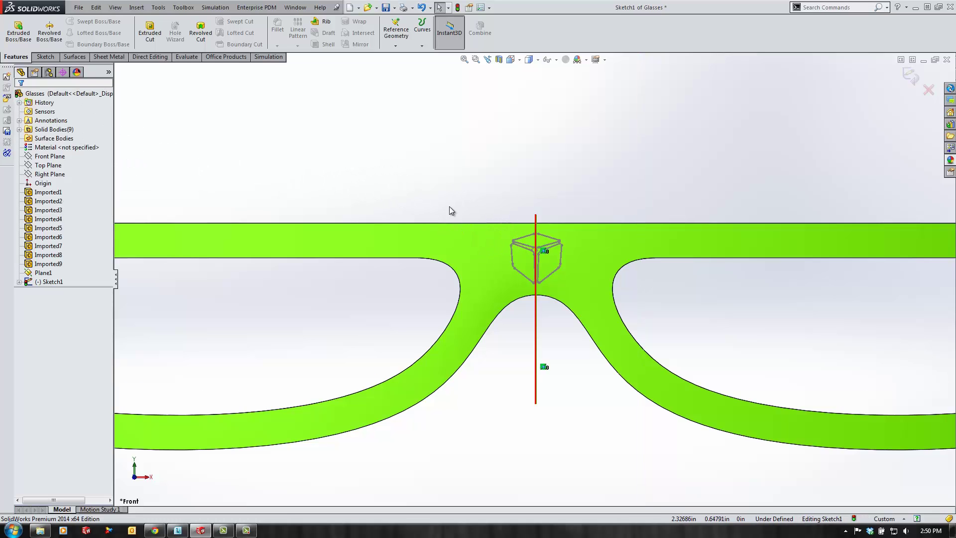
scroll(490, 197, "up", 4)
Exit the logo sketch and start an Extruded Cut beginning from an Offset.
left_click(910, 76)
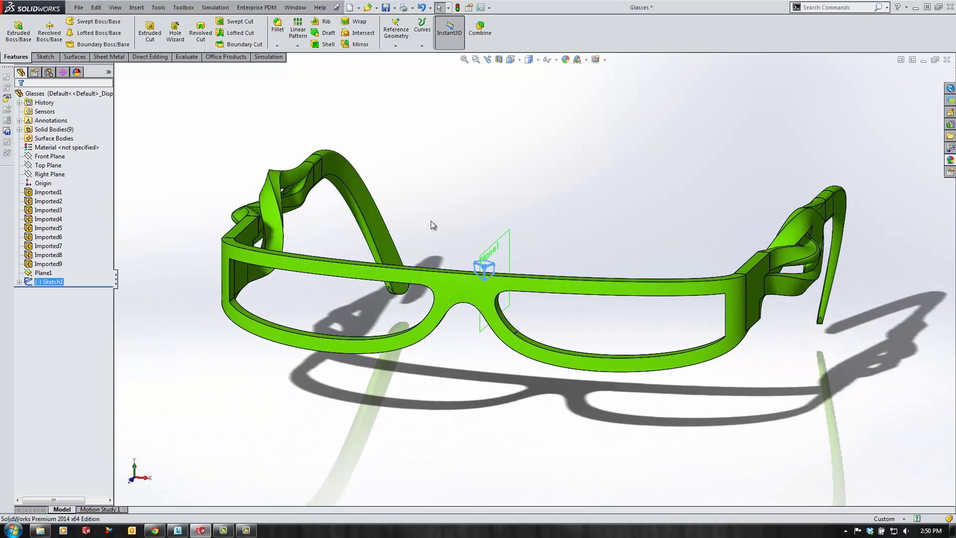
left_click(150, 31)
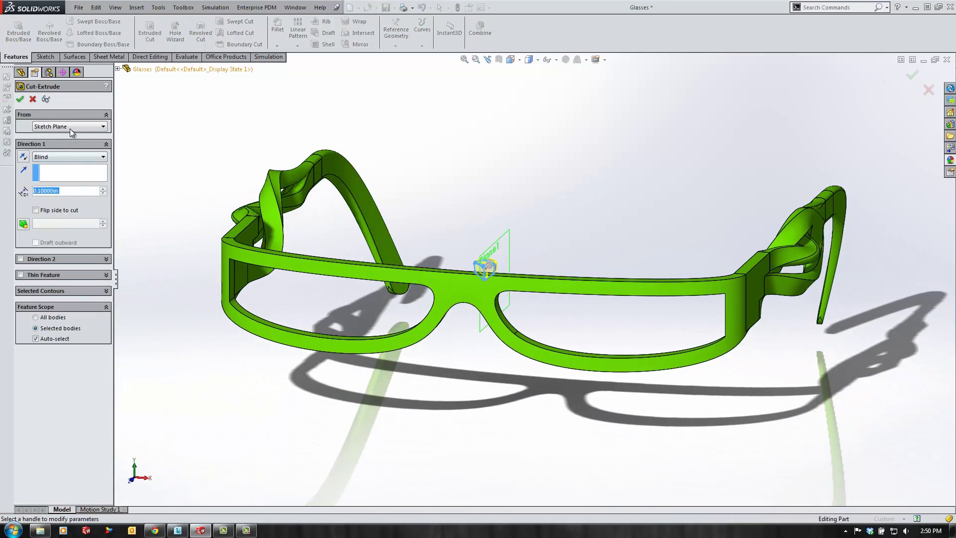
middle_click_drag(499, 287, 487, 303)
left_click(63, 127)
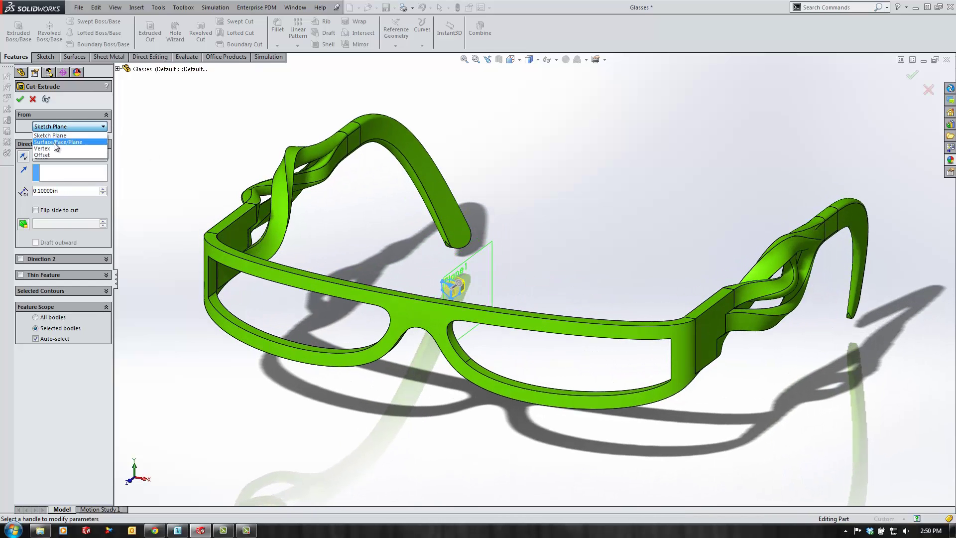
left_click(53, 151)
Set the cut offset to 0.8 in with 0.1 in blind depth and accept it.
left_click_drag(71, 145, 32, 142)
type("0.08")
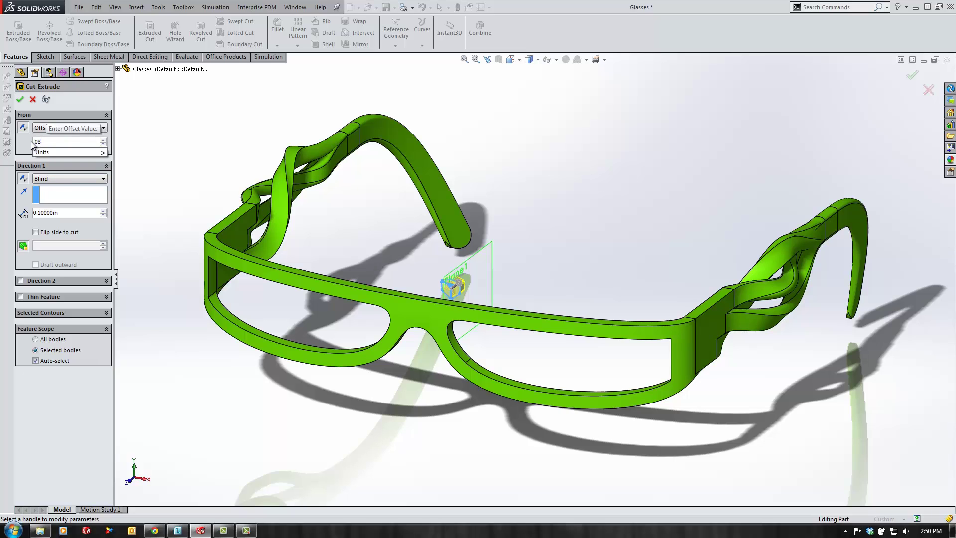
key("Return")
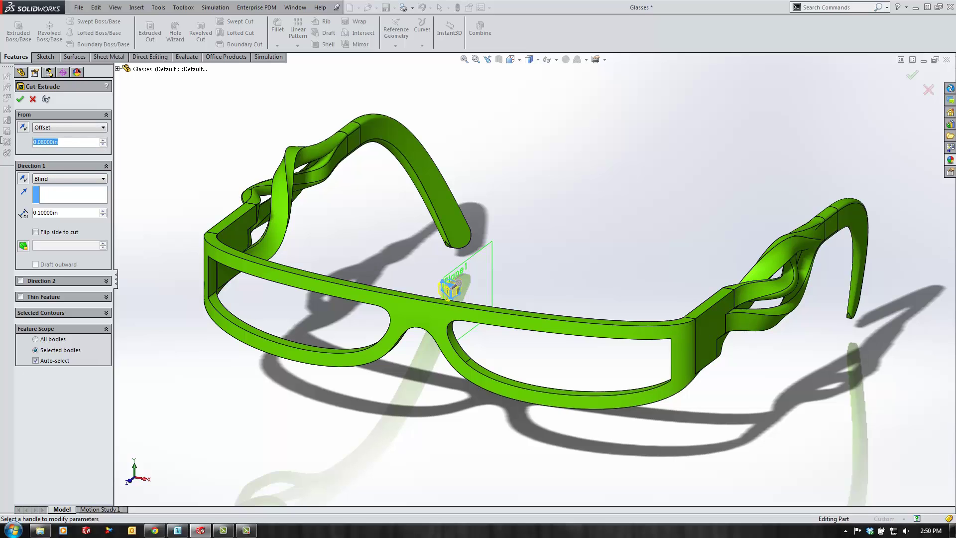
type(".8")
key("Return")
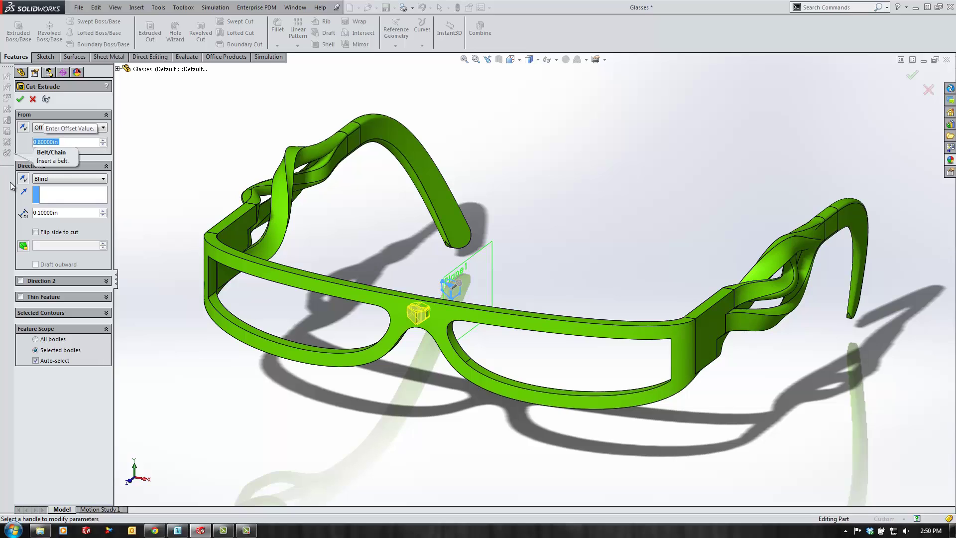
scroll(530, 354, "down", 5)
middle_click_drag(530, 354, 394, 339)
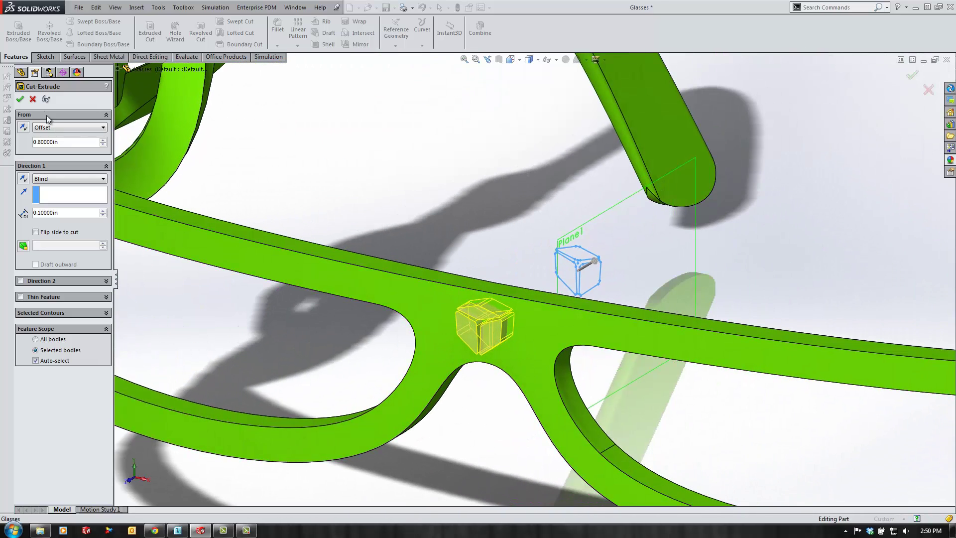
left_click(21, 99)
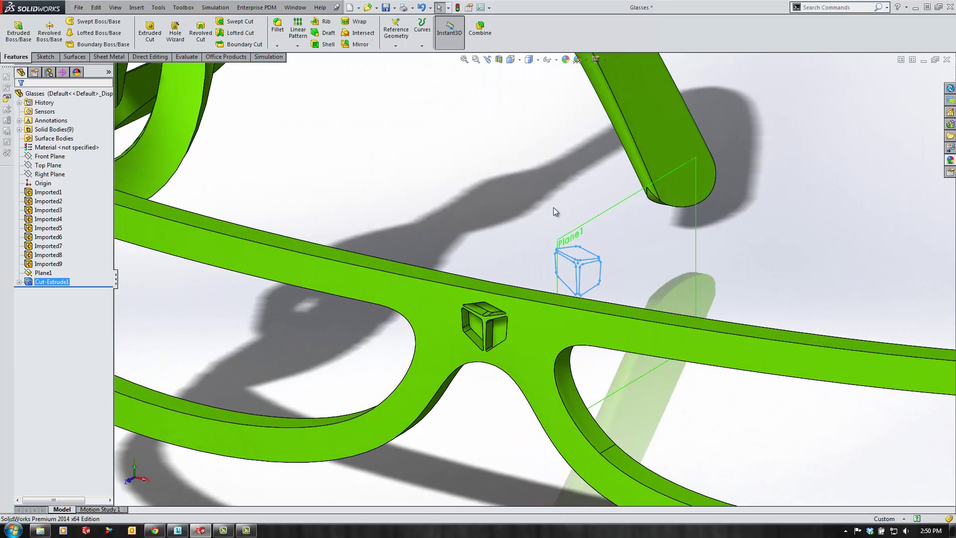
Hide Plane1 and return to an overall view of the glasses.
left_click(597, 214)
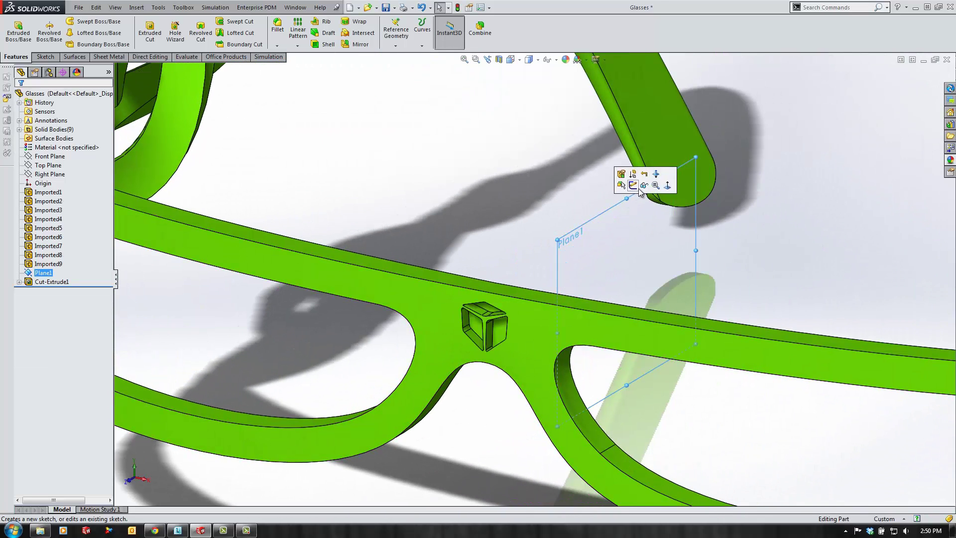
left_click(640, 193)
scroll(583, 245, "up", 5)
middle_click_drag(583, 245, 325, 207)
Combine all nine bodies with a box selection and confirm a single body under Solid Bodies.
left_click(44, 111)
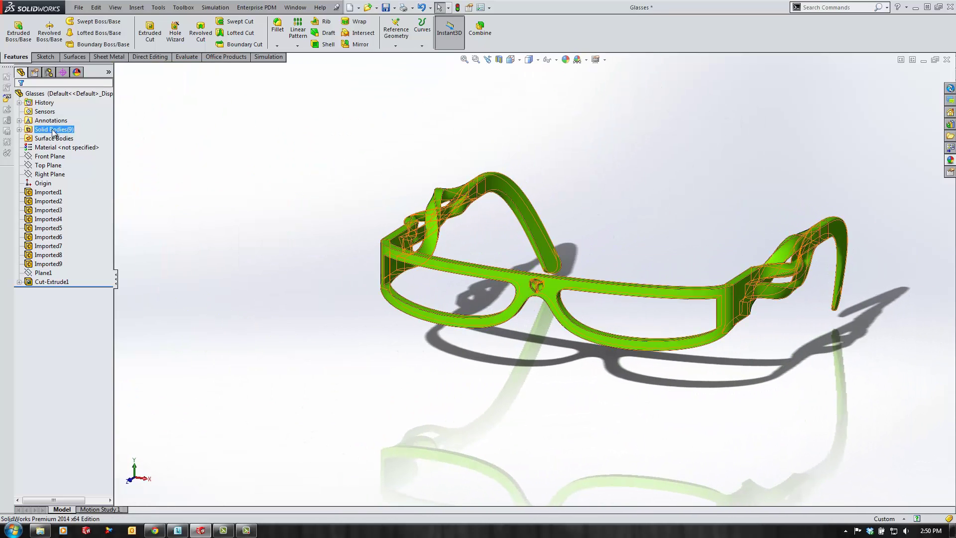
left_click(480, 29)
left_click_drag(293, 111, 871, 402)
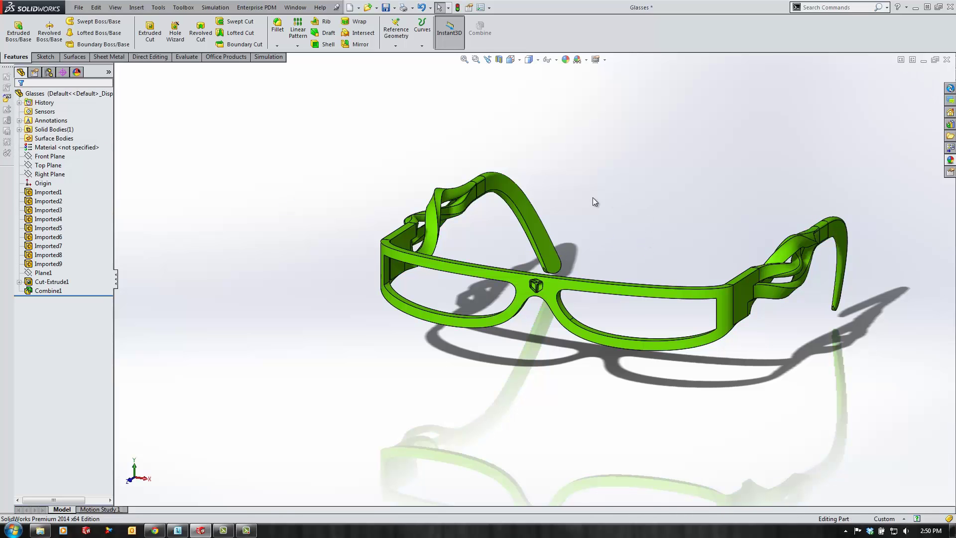
double_click(54, 129)
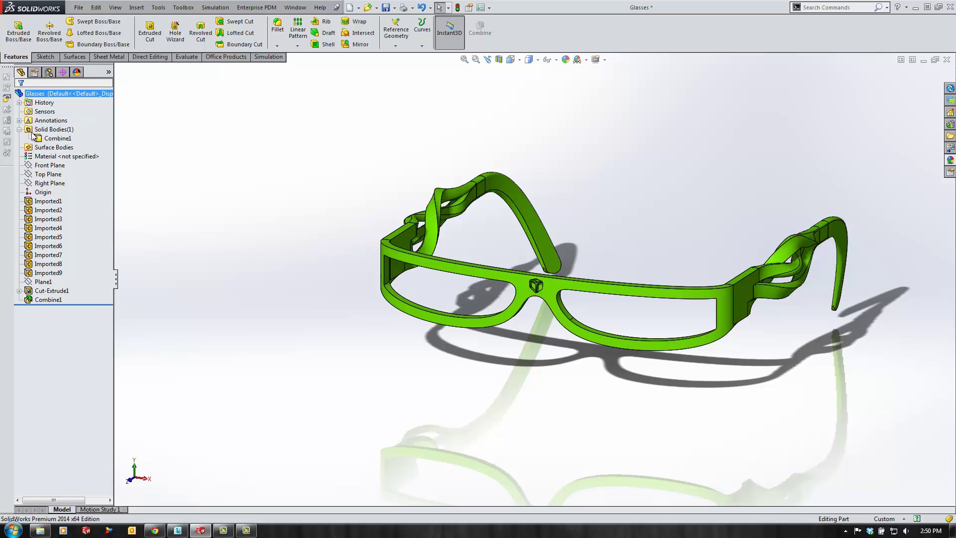
left_click(58, 139)
left_click(223, 167)
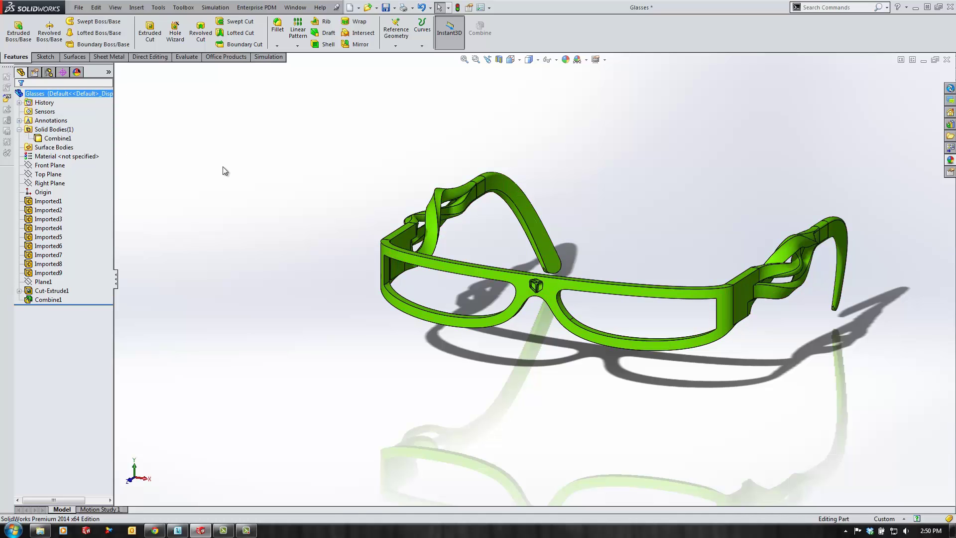
Select the Imported9 front-frame feature and choose Edit Feature from its context menu.
left_click(48, 272)
scroll(658, 334, "down", 3)
scroll(657, 337, "up", 3)
middle_click_drag(664, 335, 572, 332)
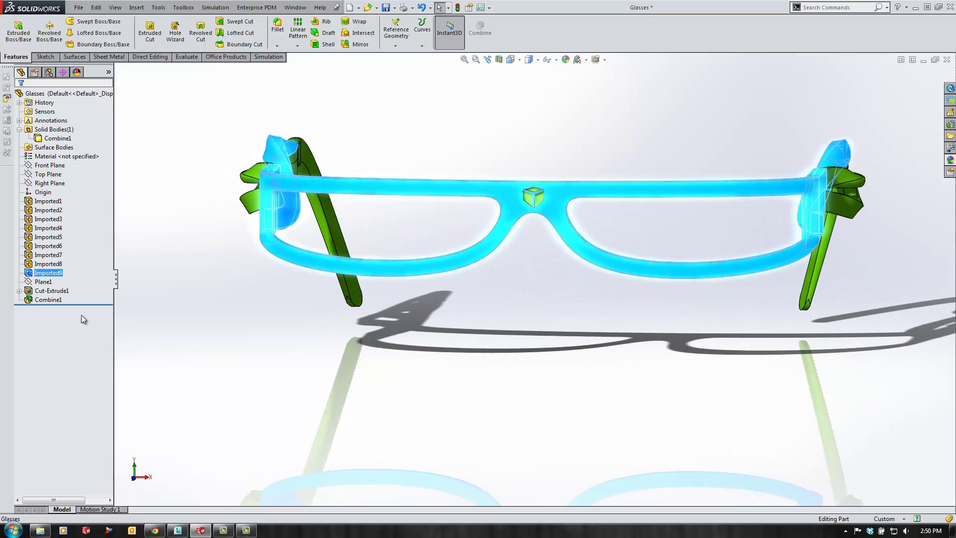
right_click(51, 277)
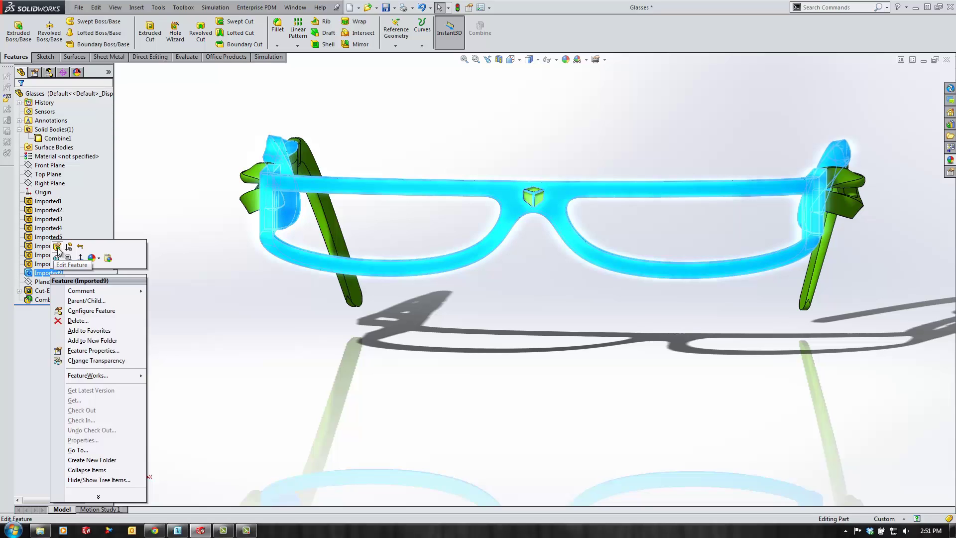
left_click(58, 248)
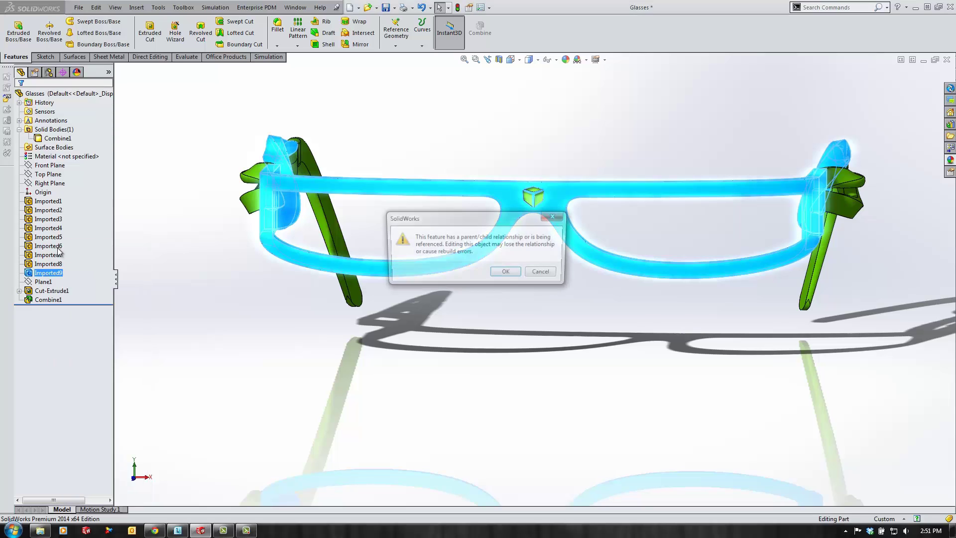
Accept the rebuild warning and replace Imported9 with Glasses2Front.IGS.
left_click(508, 273)
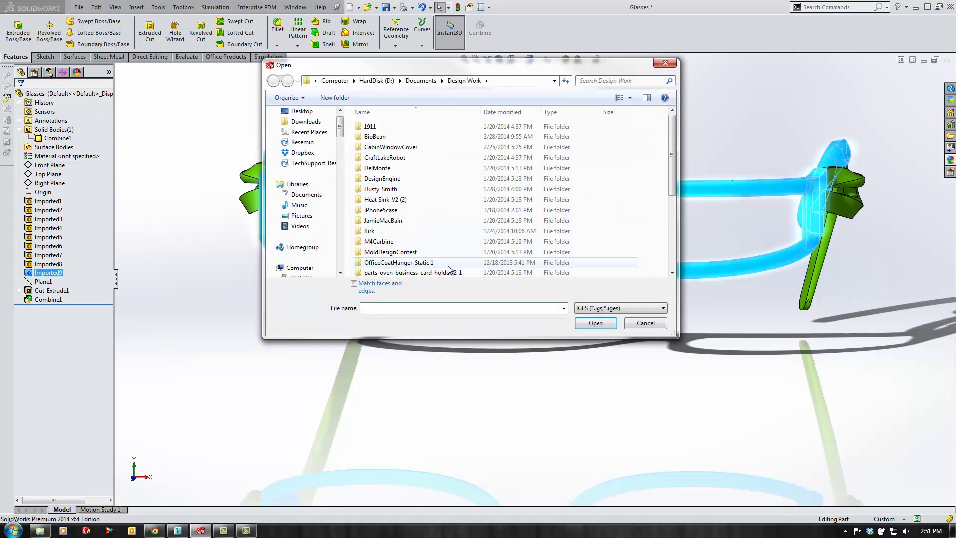
left_click_drag(673, 156, 659, 264)
left_click(387, 272)
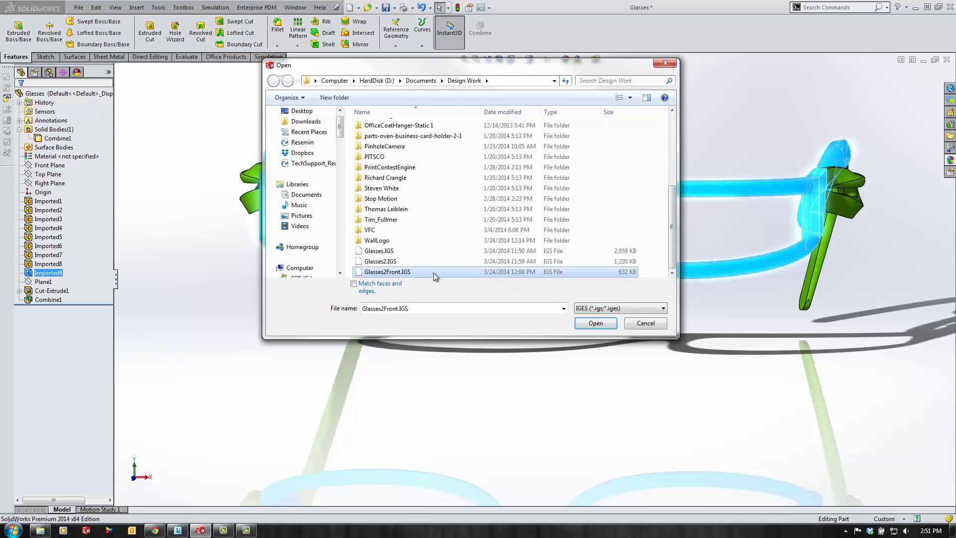
left_click(594, 323)
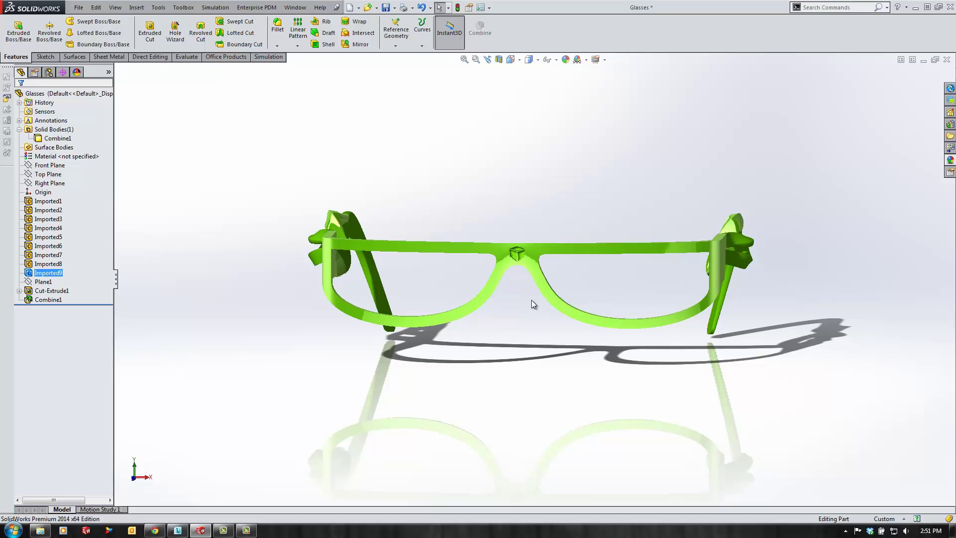
middle_click_drag(530, 298, 561, 314)
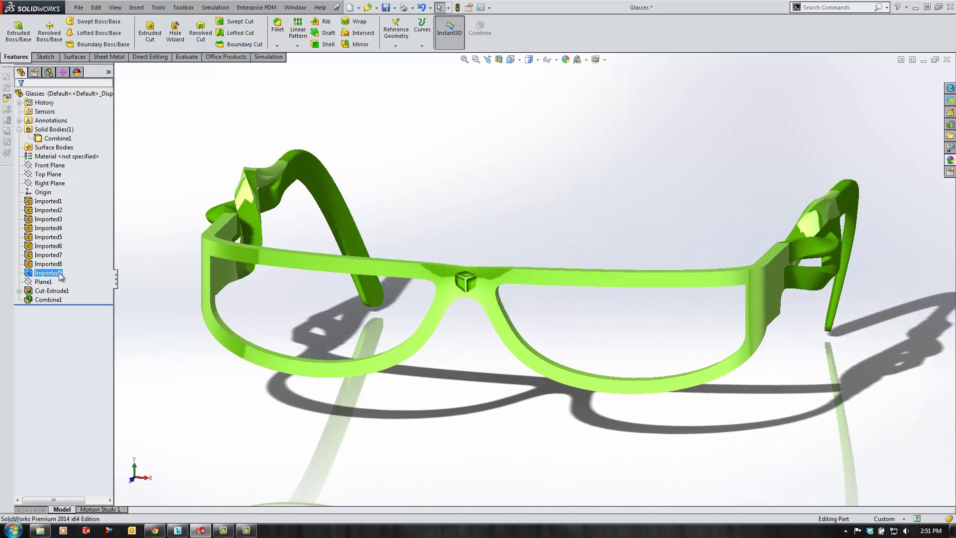
left_click(53, 290, "ctrl")
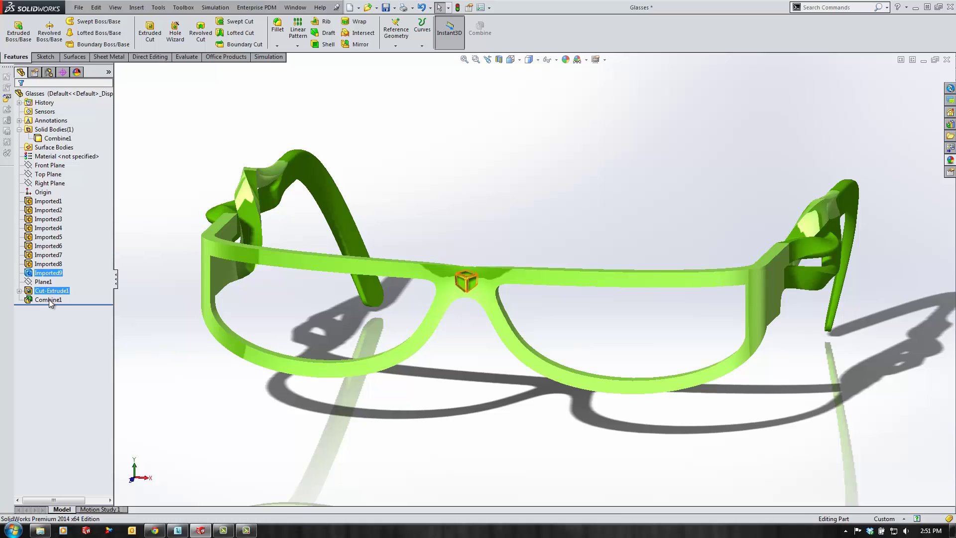
left_click(184, 209)
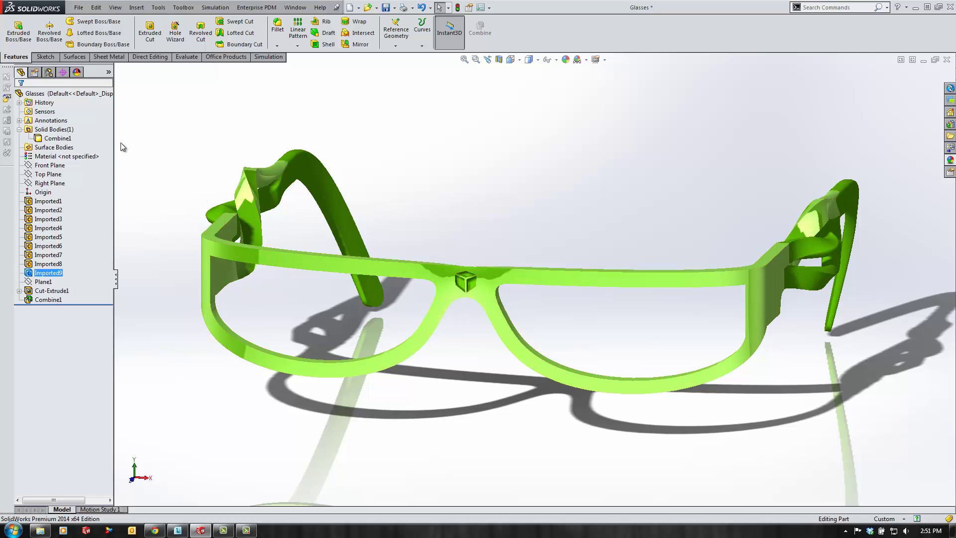
left_click(445, 177)
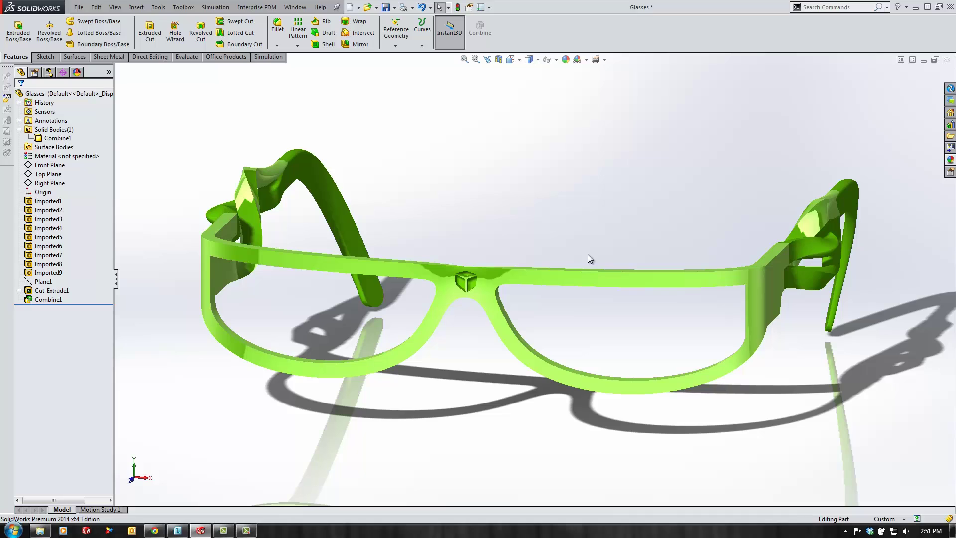